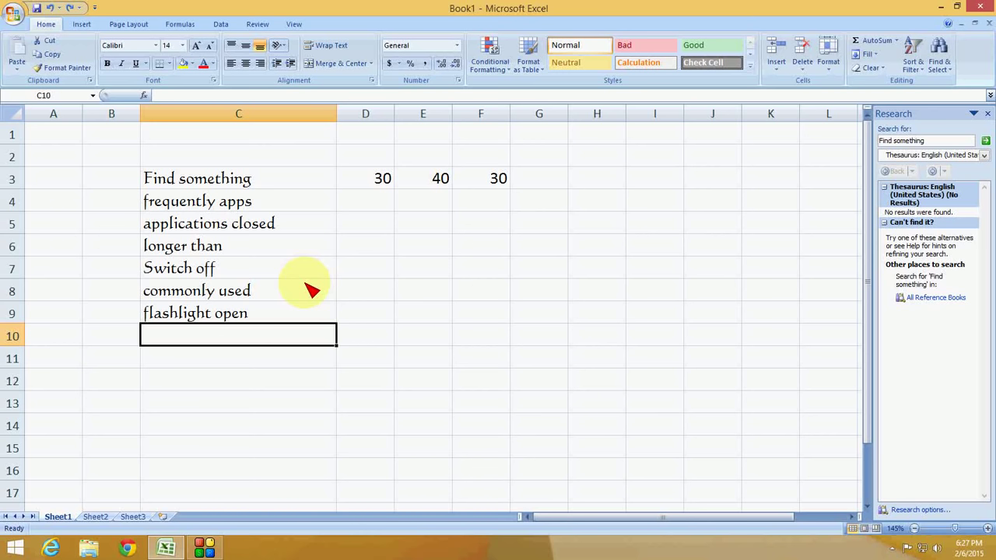
Step: Insert an empty column D between the phrase list and the numbers
left_click(243, 196)
left_click(347, 185)
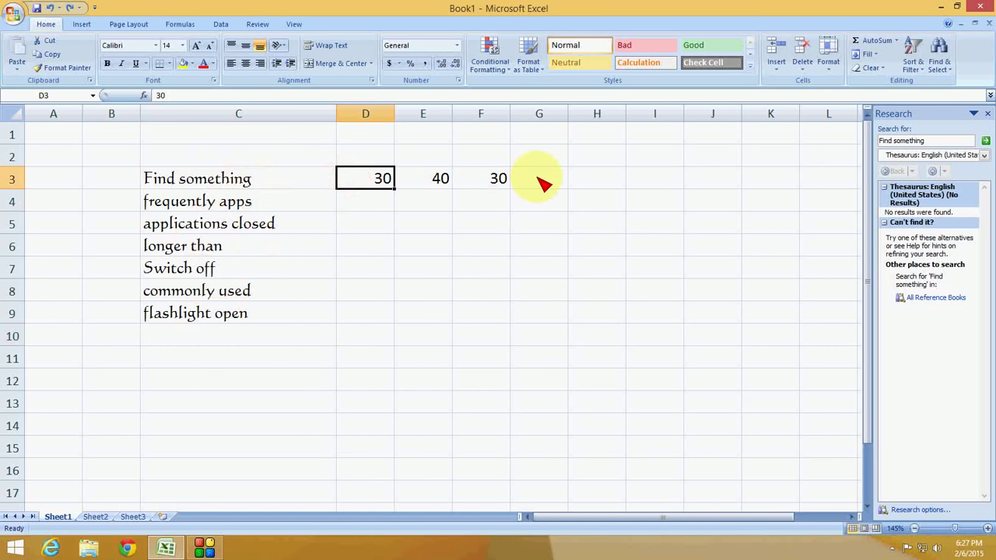
key("Left")
key("Left")
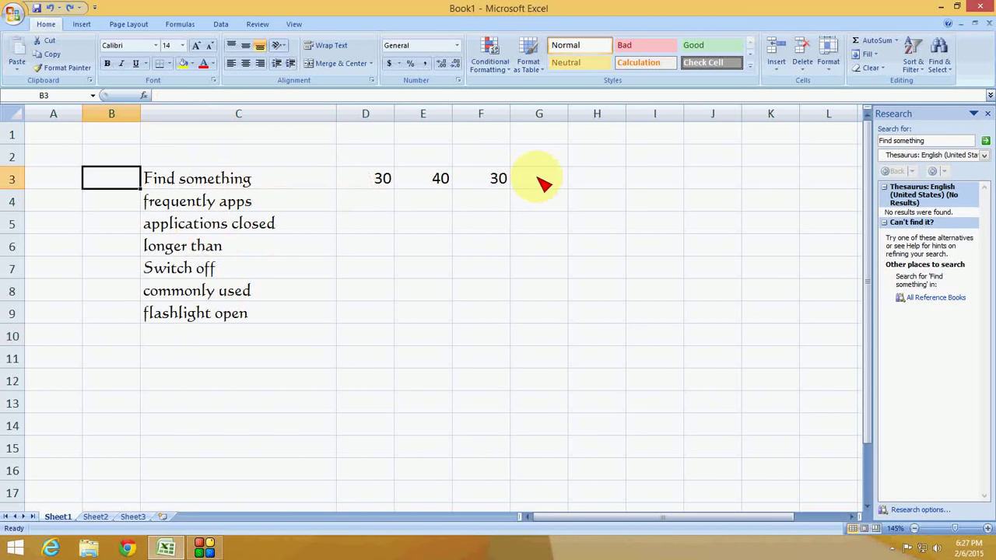
key("Right")
key("Right")
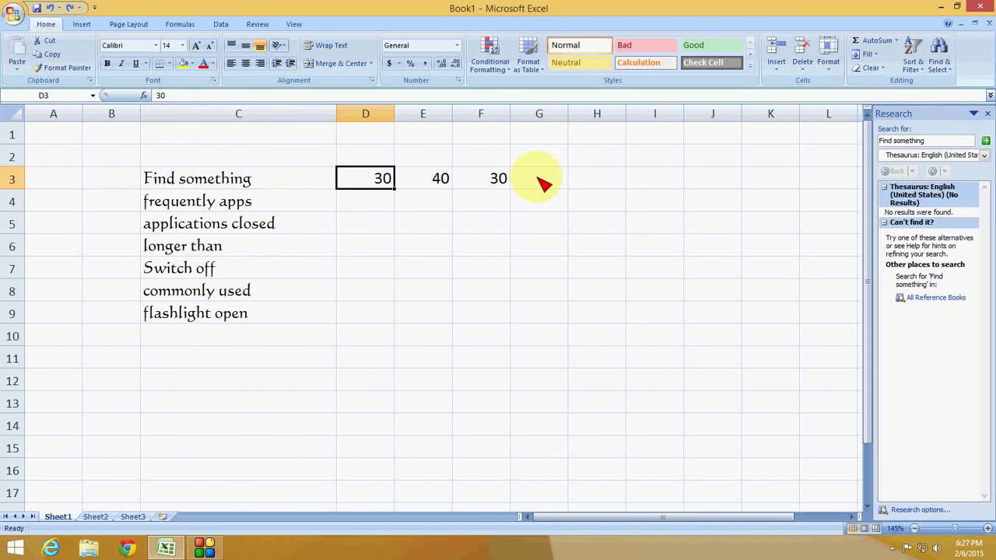
key("Left")
key("Right")
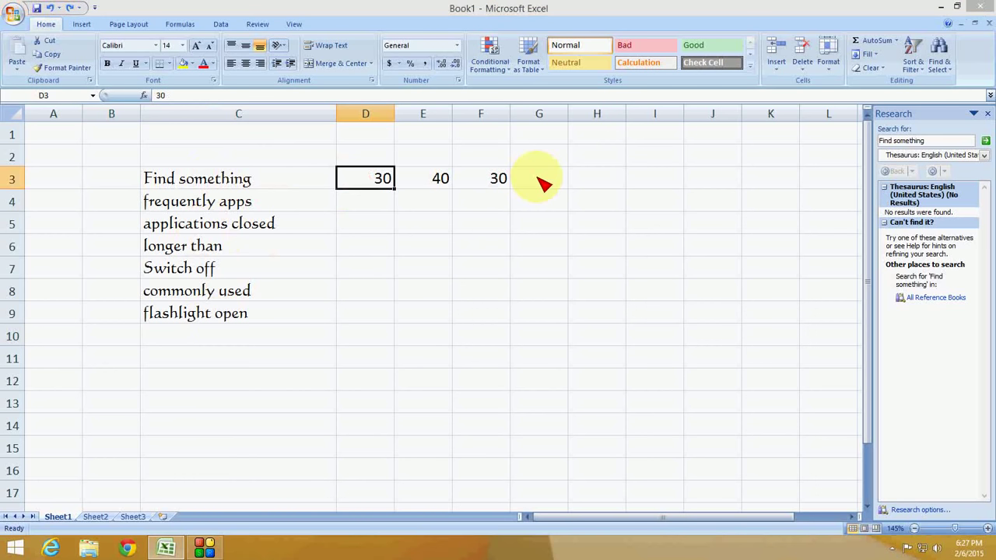
key("ctrl+shift+equal")
key("Down")
key("Down")
key("Return")
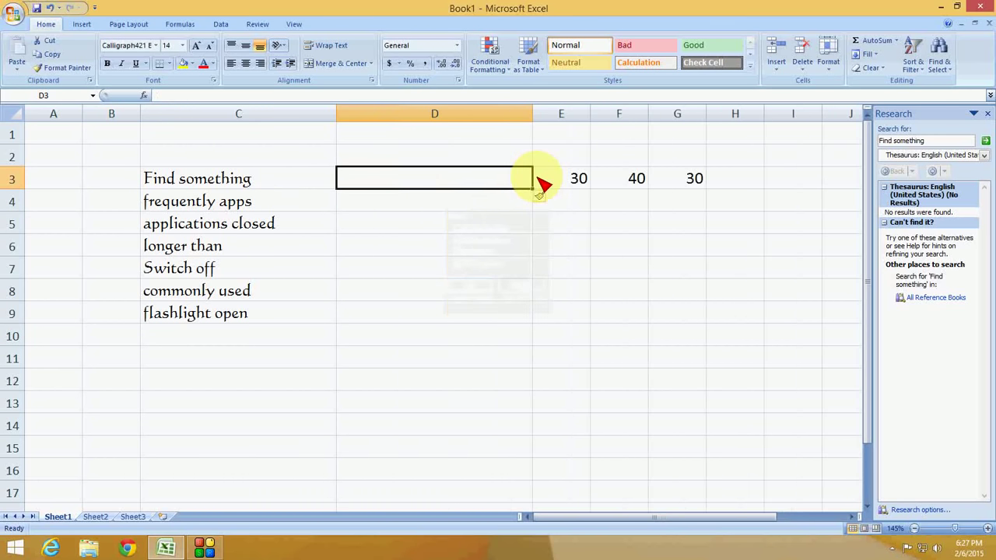
Step: Enter =UPPER(C3) in D3 so it shows FIND SOMETHING
type("=")
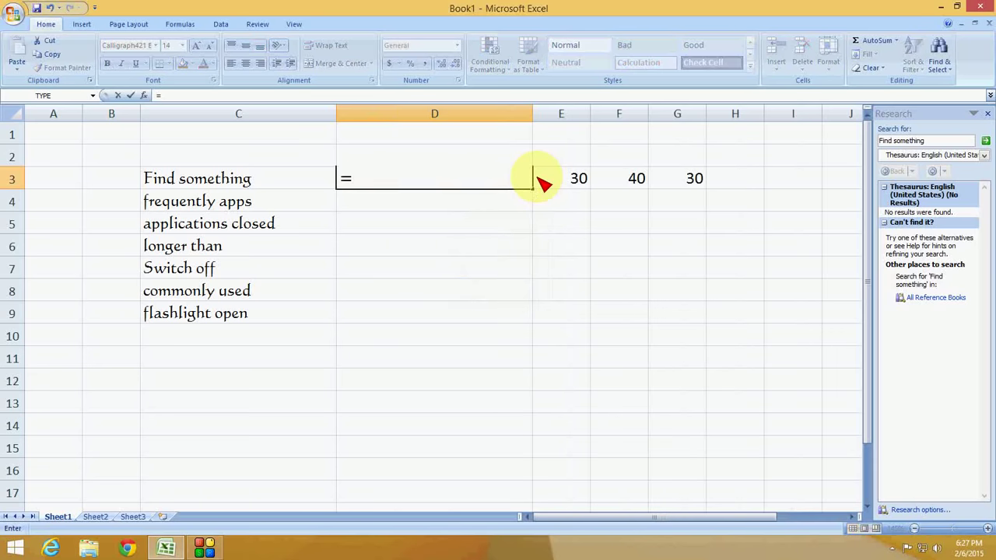
type("upper")
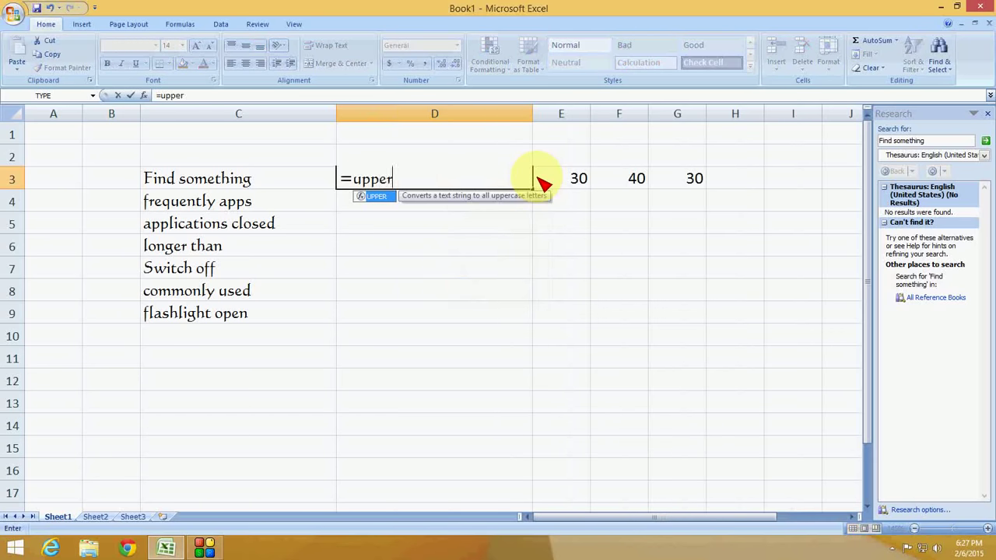
type("(")
key("Left")
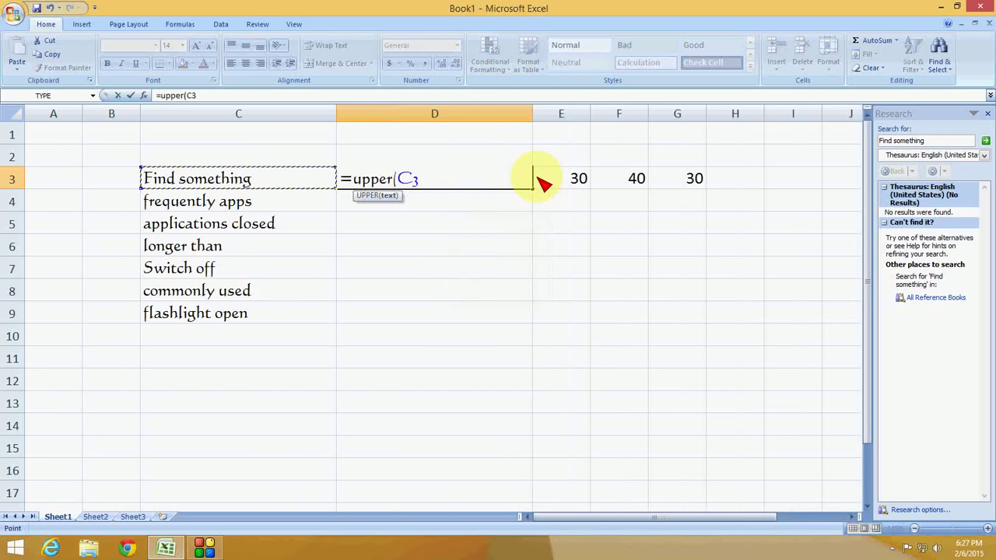
type(")")
key("Return")
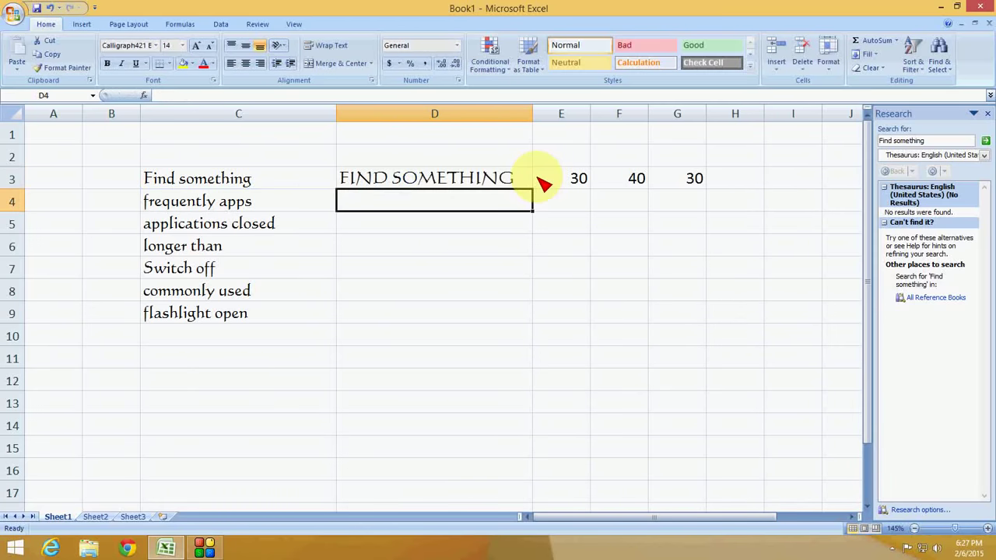
left_click(493, 183)
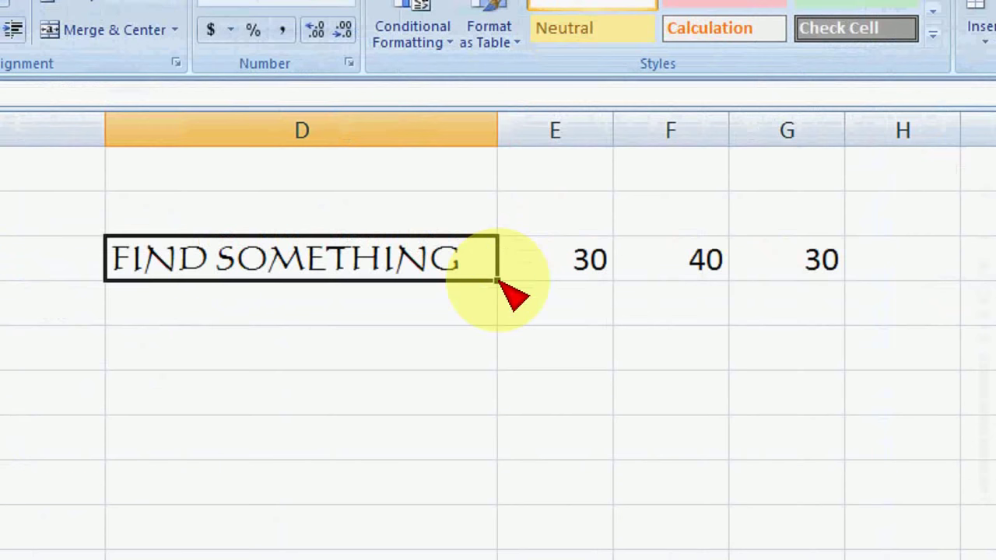
Step: Fill the =UPPER(C3) formula from D3 down to D9 and check the capitalized results
left_click(532, 190)
double_click(497, 278)
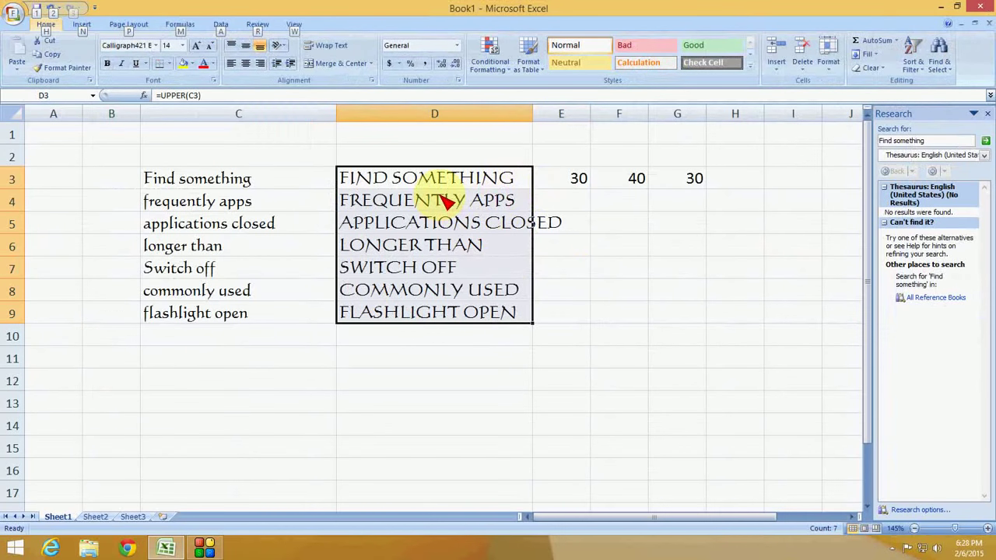
left_click(305, 300)
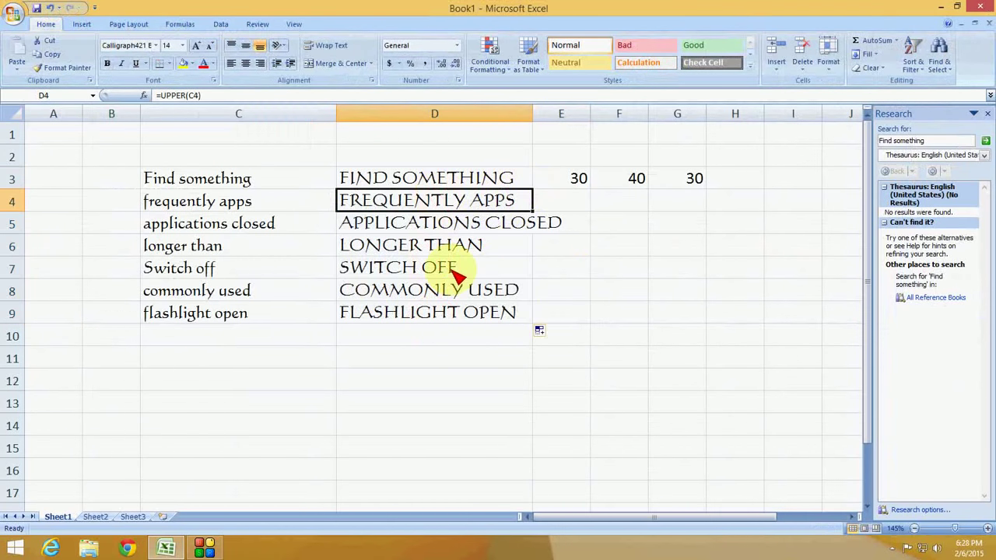
left_click(231, 201)
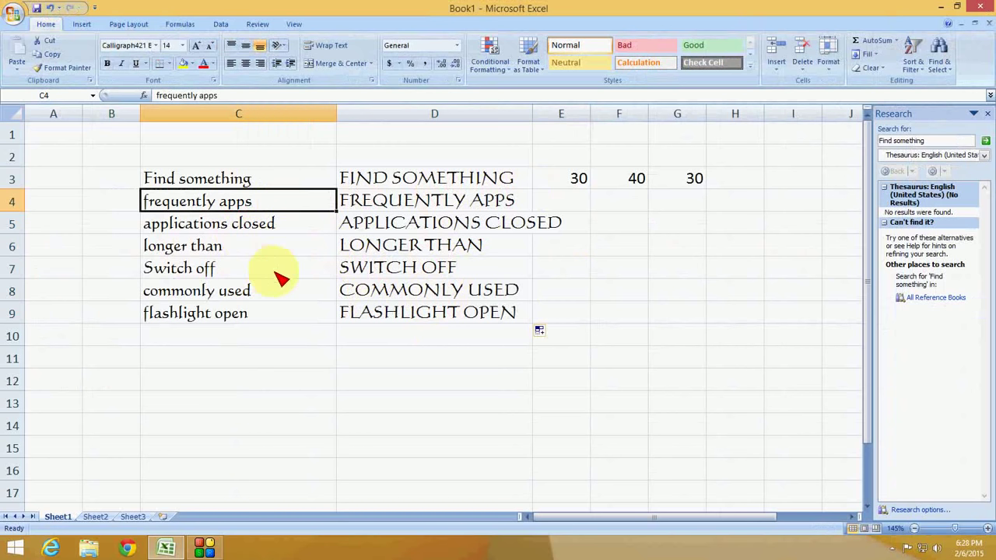
left_click(420, 185)
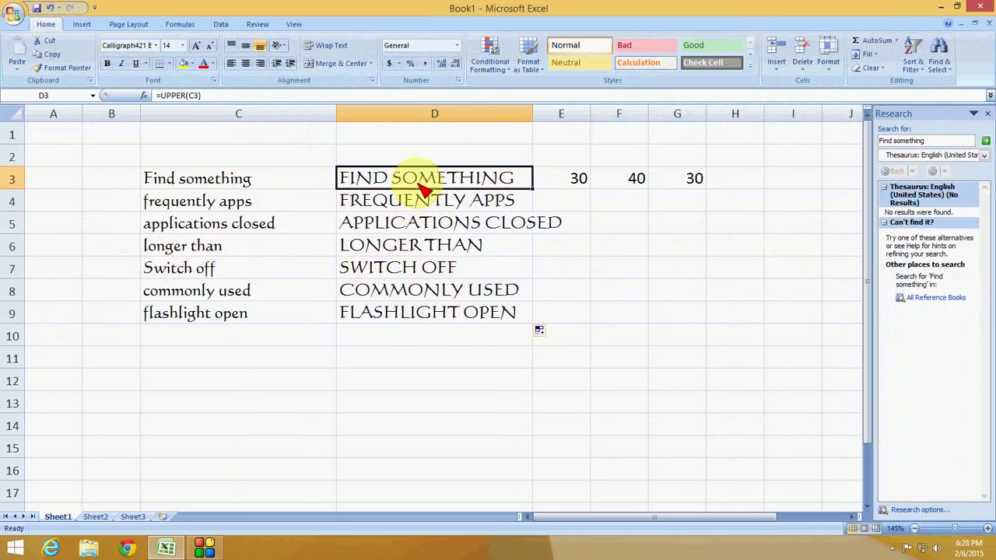
Step: Paste the uppercase results from D3:D9 over C3:C9 as plain values
key("shift+Down")
key("shift+Down")
key("shift+Down")
key("shift+Down")
key("shift+Down")
key("shift+Down")
key("ctrl+c")
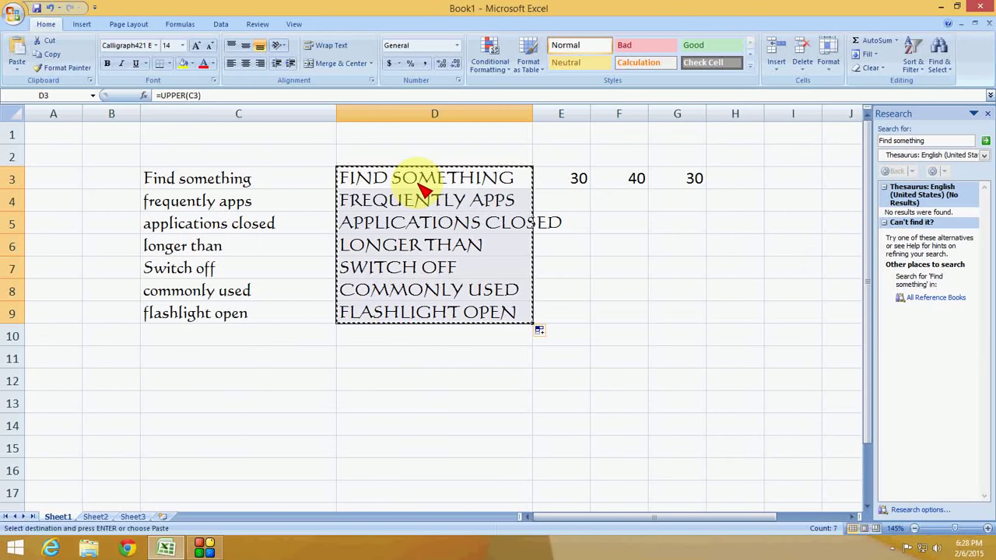
left_click(17, 66)
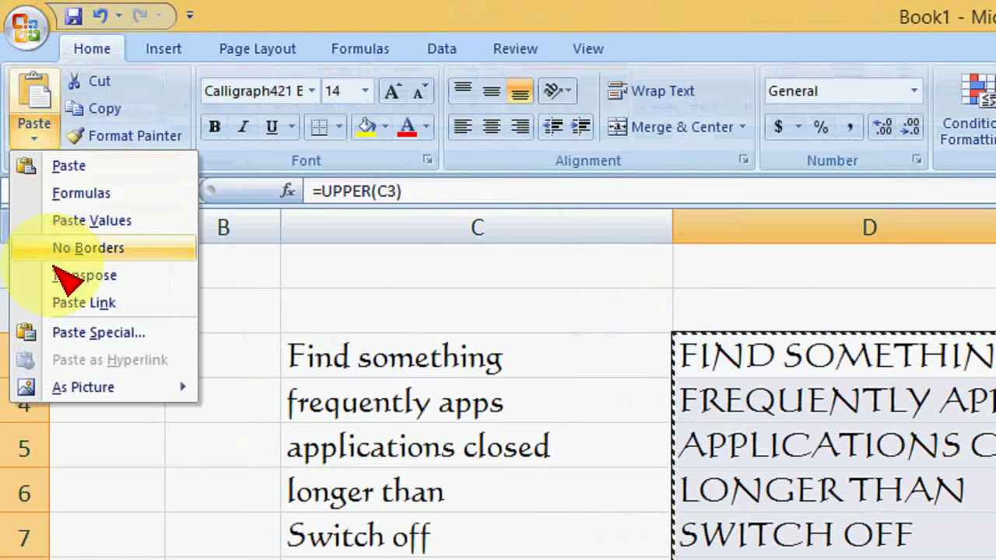
left_click(95, 340)
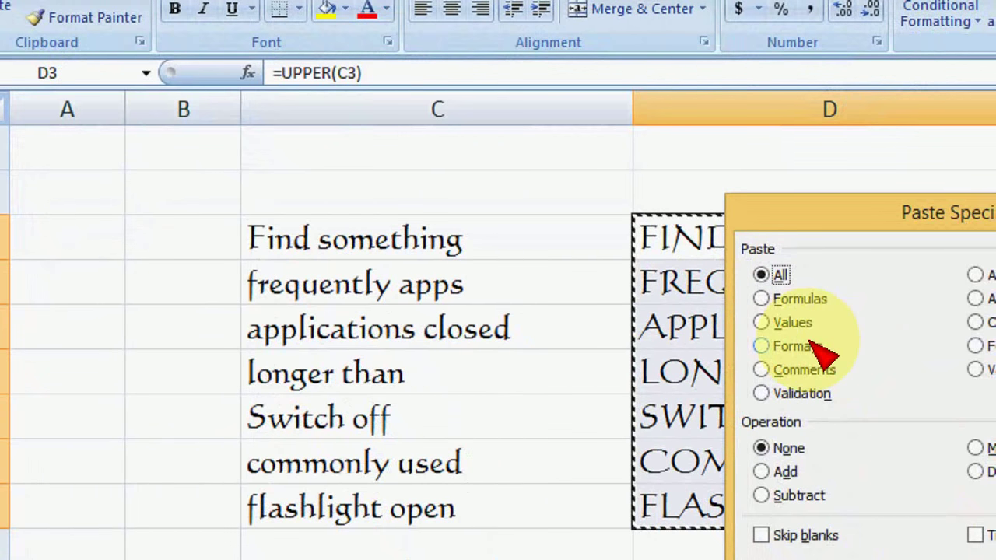
left_click(802, 328)
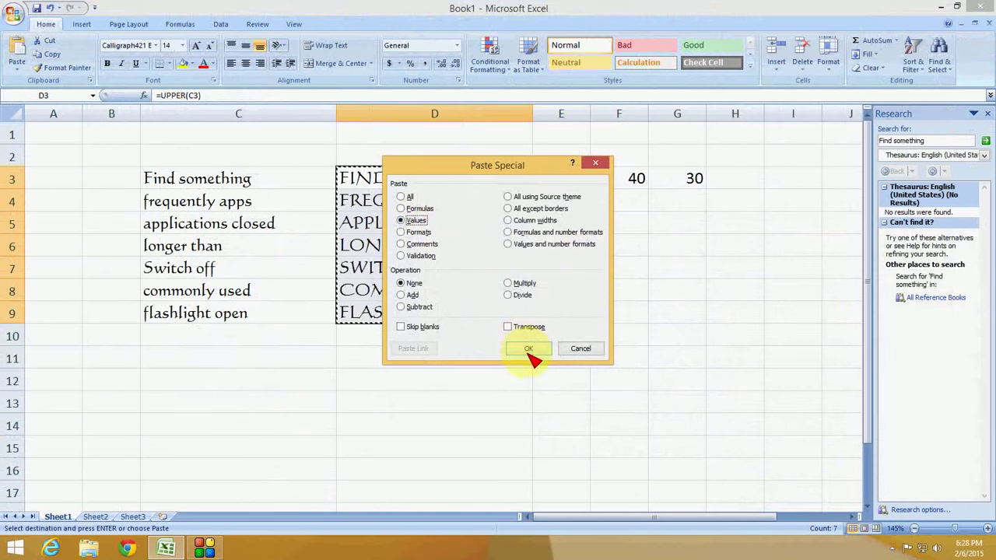
left_click(529, 351)
left_click(250, 185)
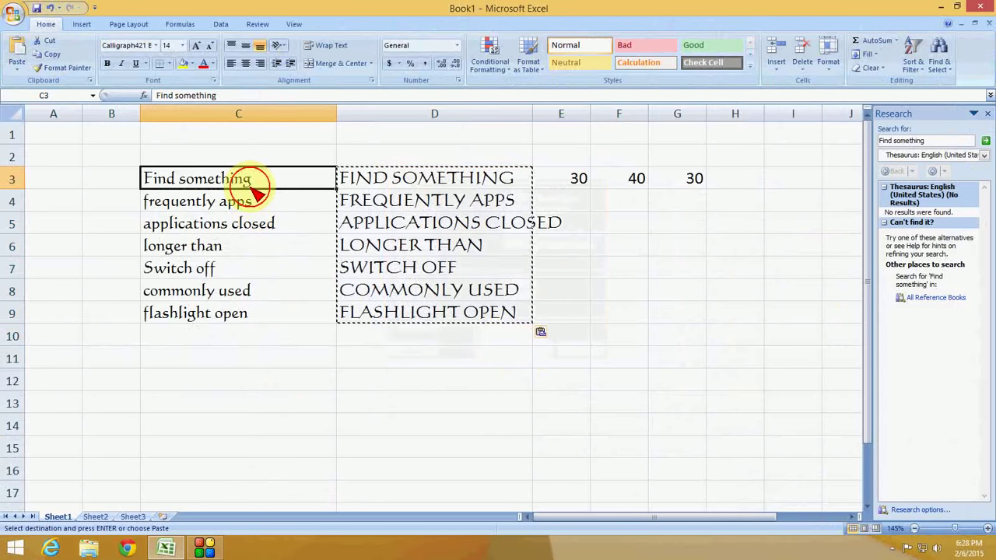
key("Return")
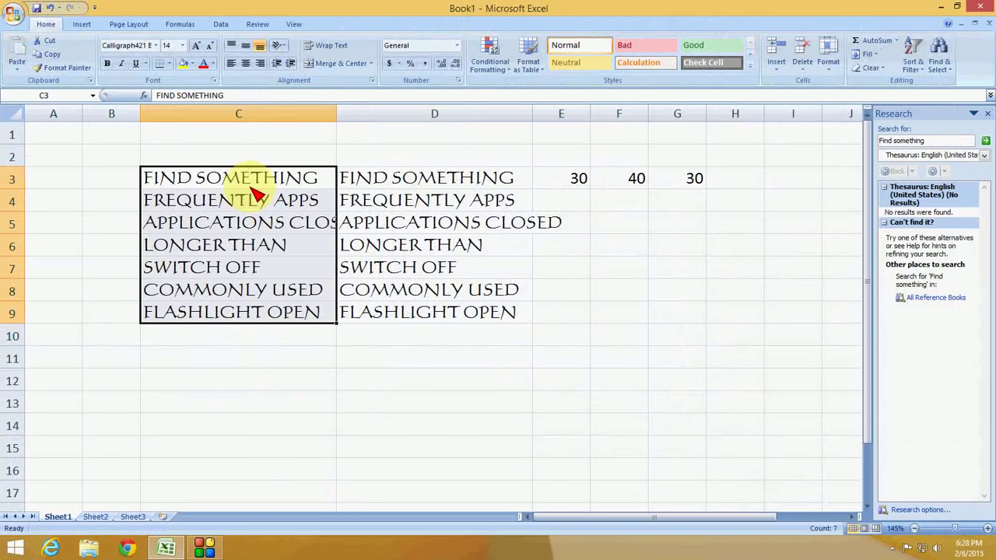
left_click(370, 182)
key("shift+Down")
key("shift+Down")
key("shift+Down")
key("shift+Down")
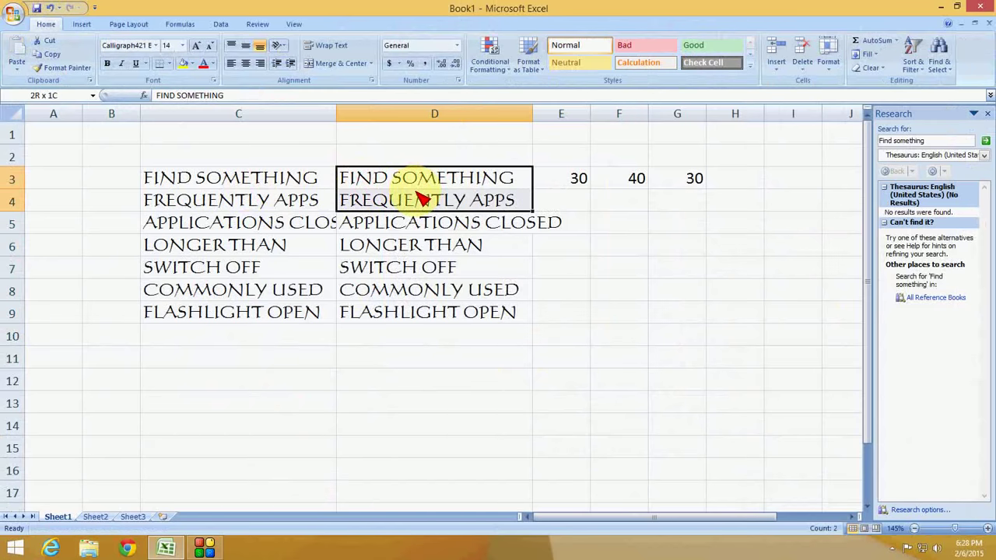
Step: Delete the entire helper column D of UPPER formulas
key("shift+Down")
key("shift+Down")
key("Up")
key("Up")
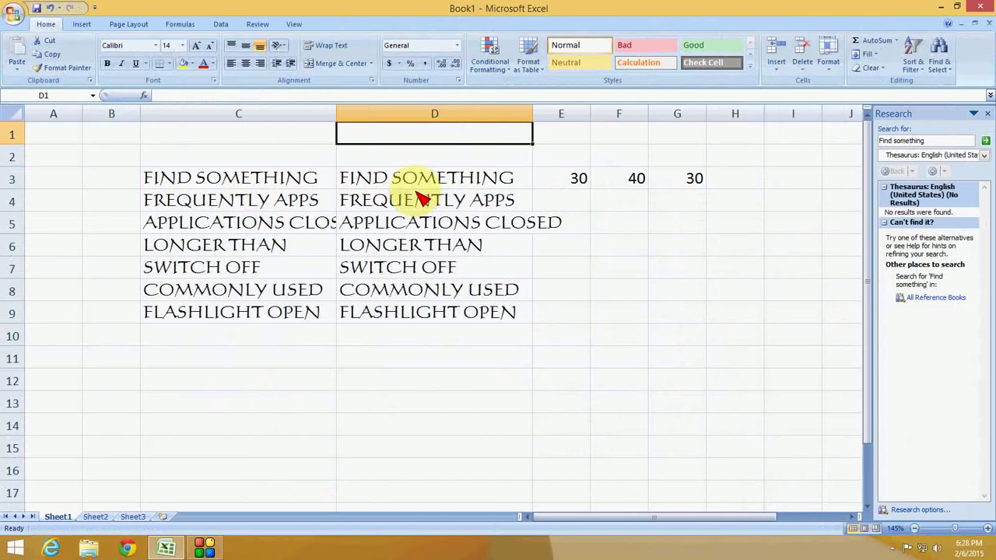
right_click(422, 199)
key("d")
key("c")
key("Return")
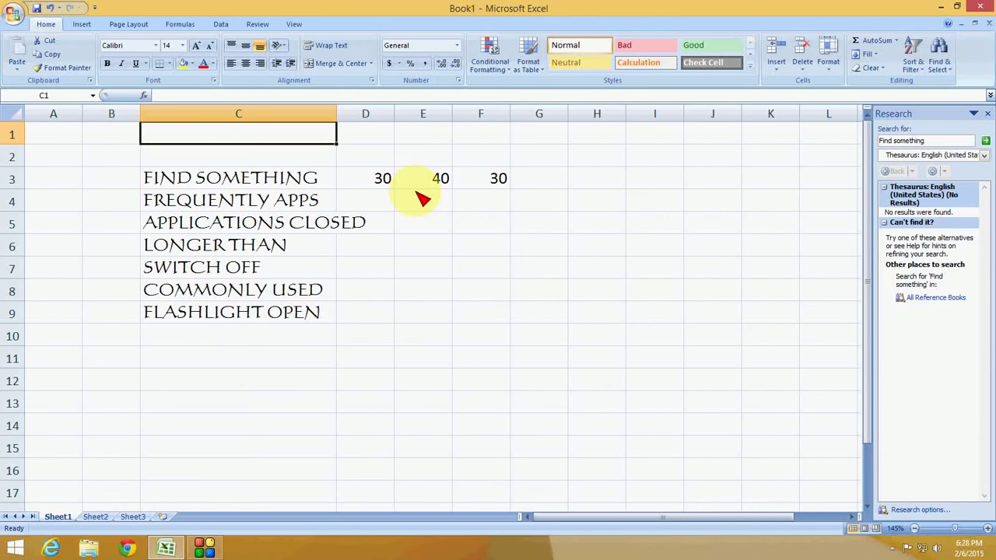
Step: Widen column C to fit the uppercase phrases
left_click_drag(337, 115, 370, 118)
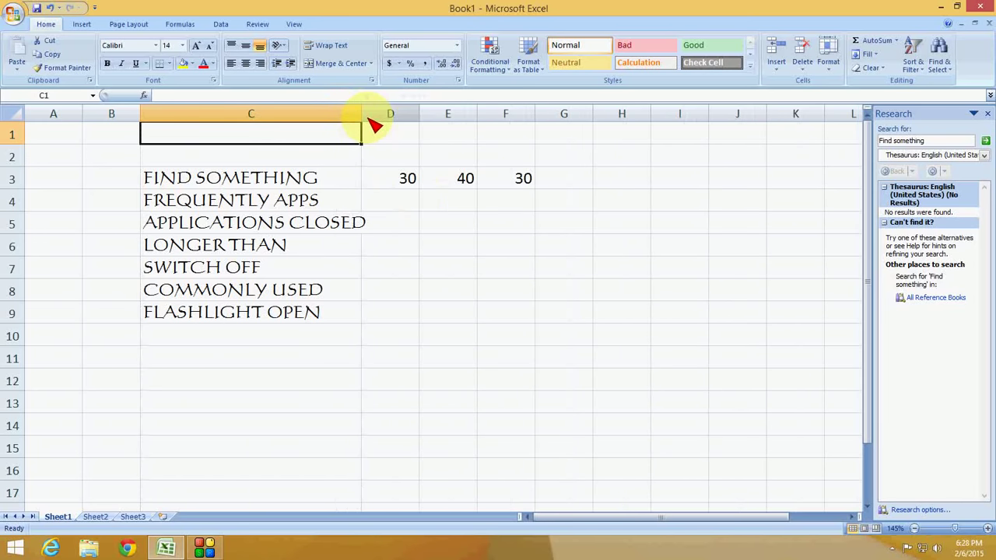
left_click(328, 181)
left_click(409, 193)
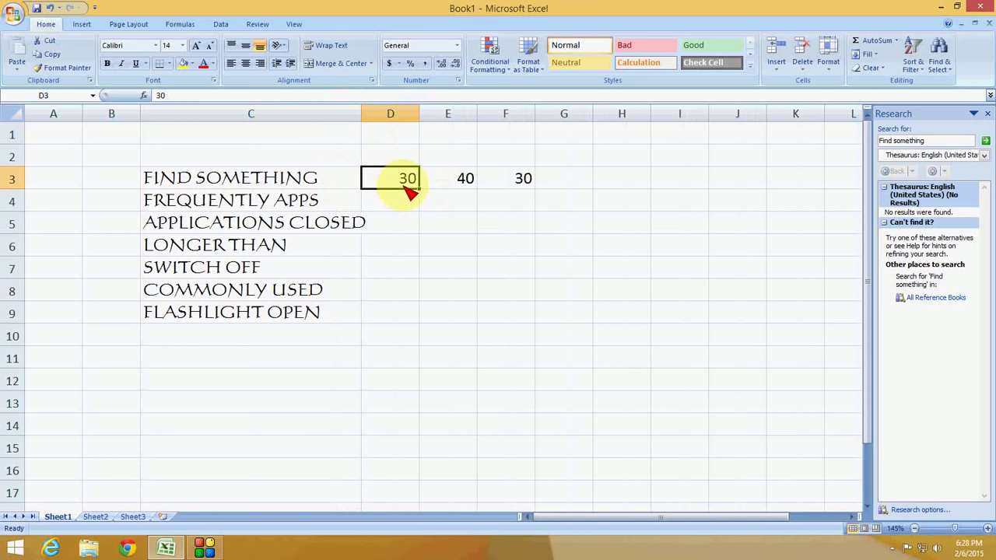
Step: Insert a new empty column D beside the list
key("ctrl+plus")
key("alt+c")
key("Return")
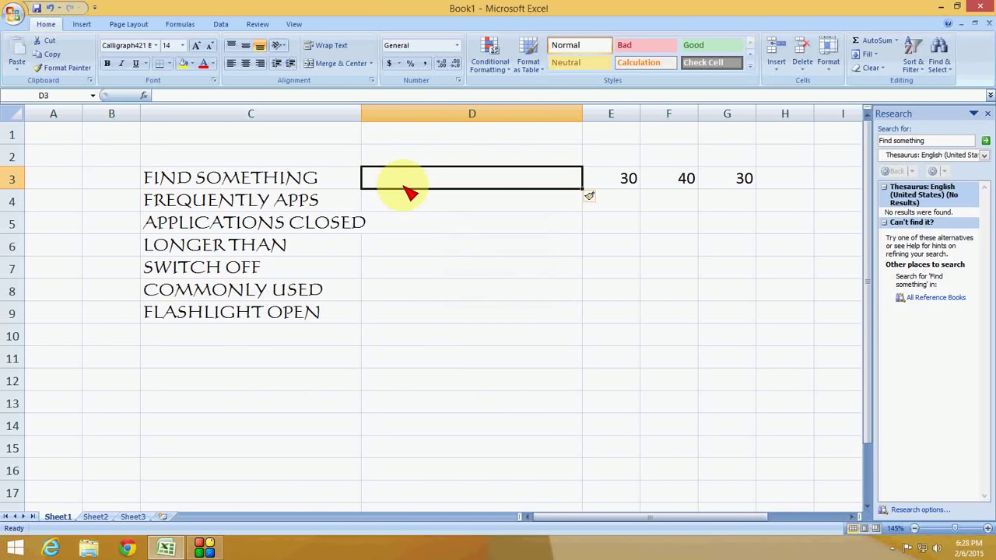
Step: Enter =LOWER(C3) in D3 and fill it down to D9
type("=")
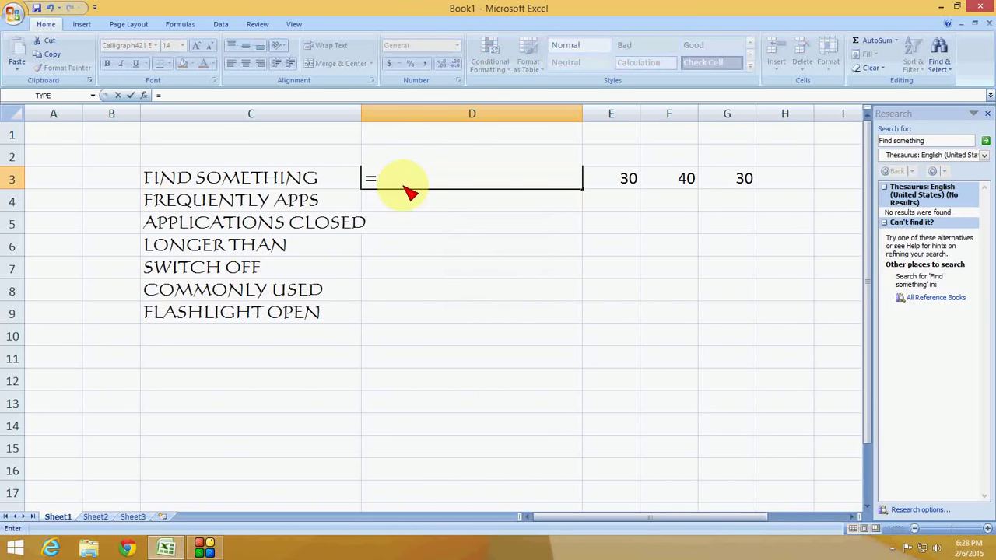
type("lower")
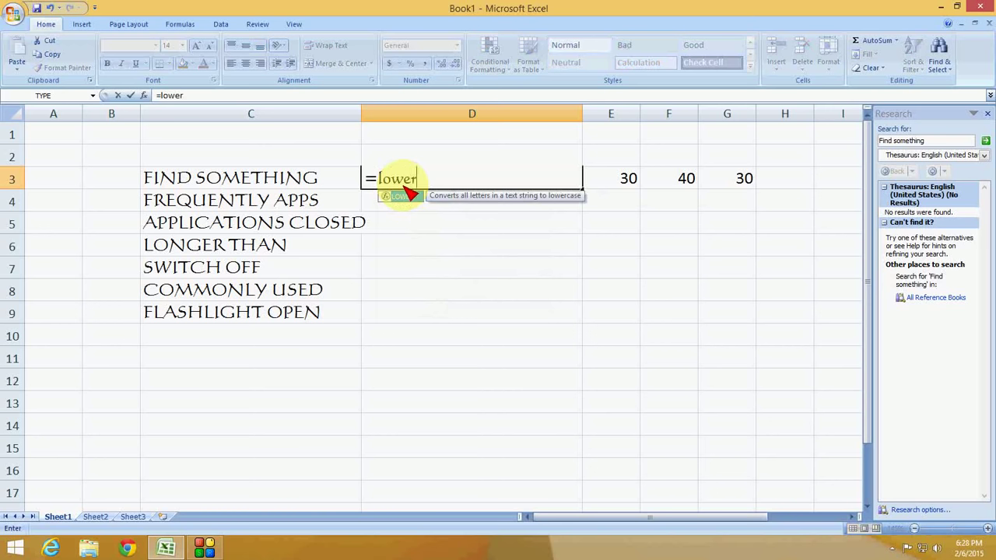
type("(")
key("Left")
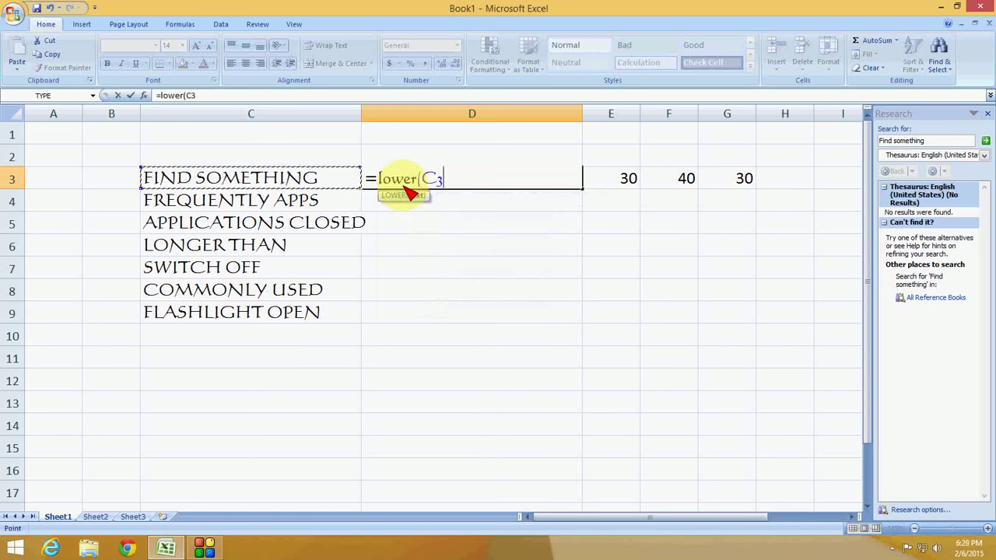
type(")")
key("Return")
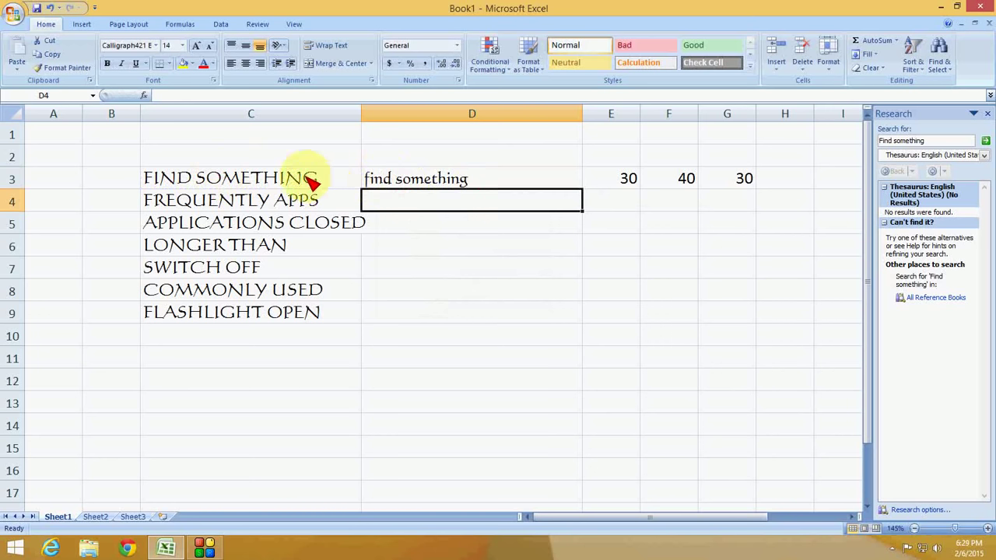
left_click(438, 185)
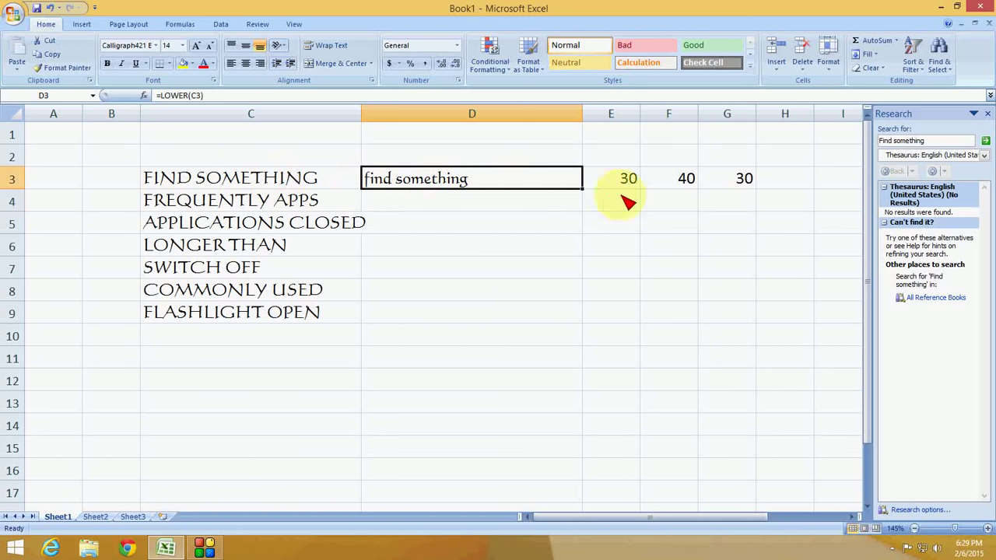
double_click(583, 189)
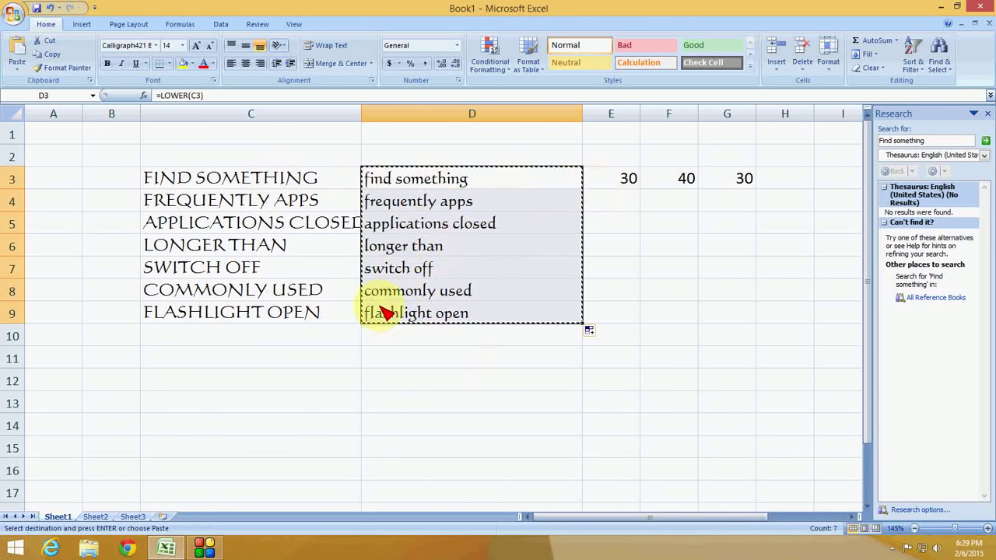
Step: Paste the lowercase results from D3:D9 over C3:C9 as plain values
left_click(43, 54)
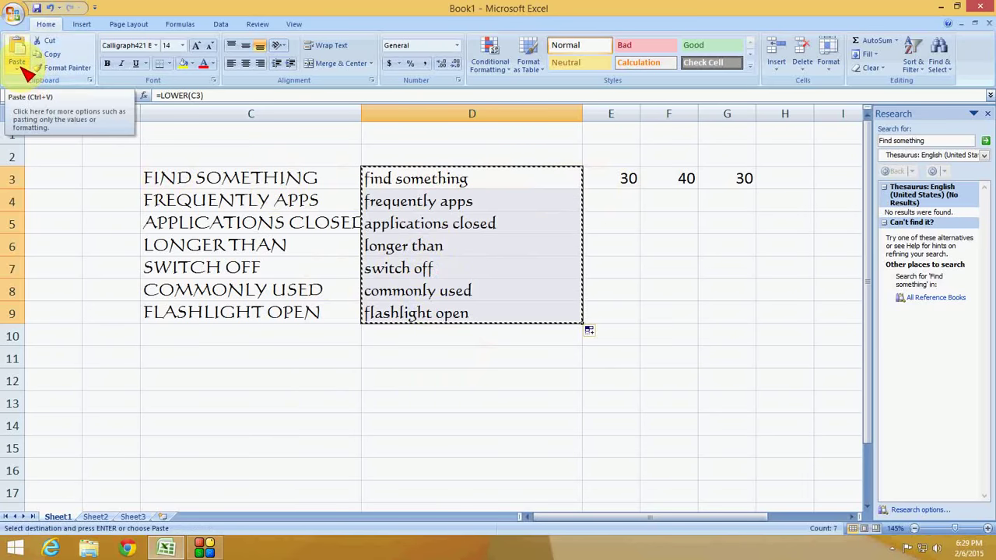
left_click(17, 69)
left_click(62, 168)
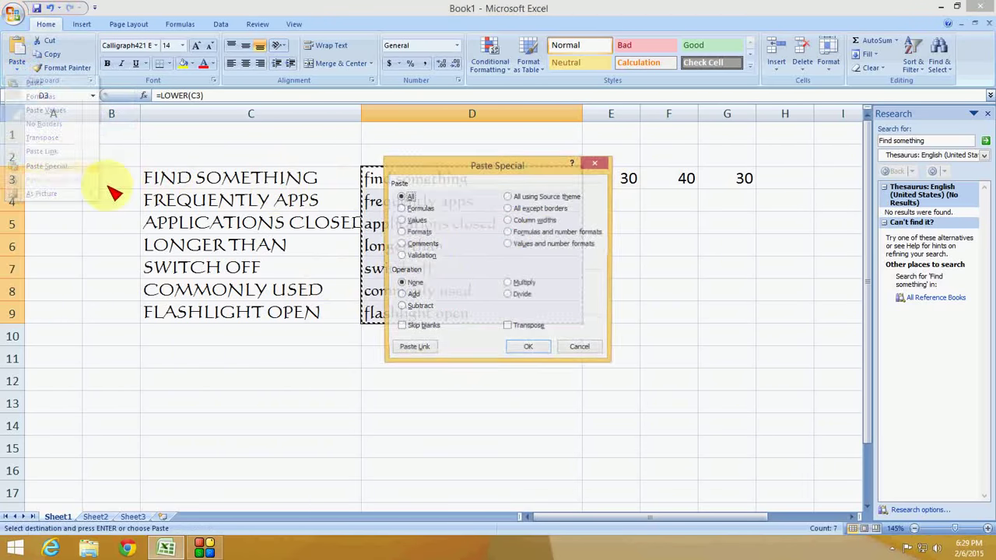
left_click(411, 221)
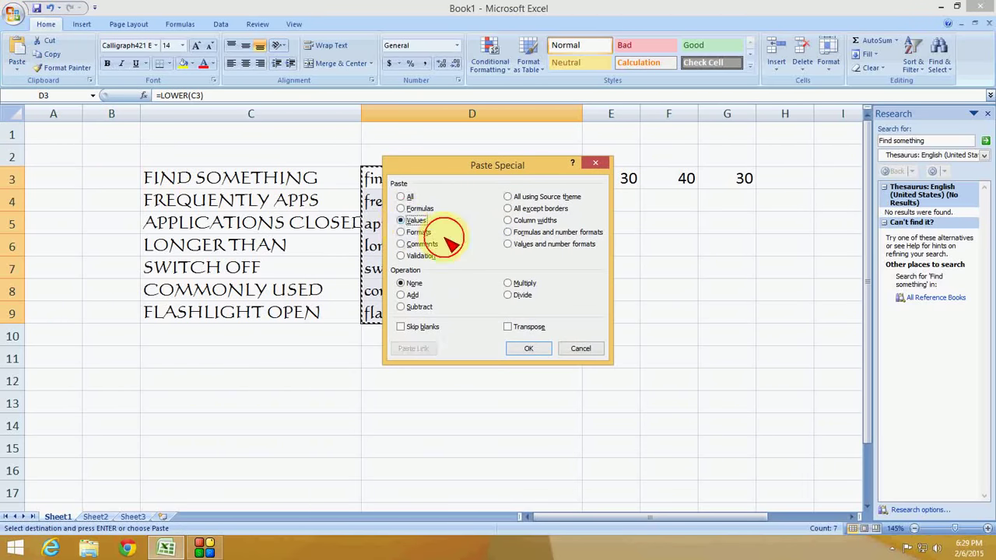
left_click(526, 350)
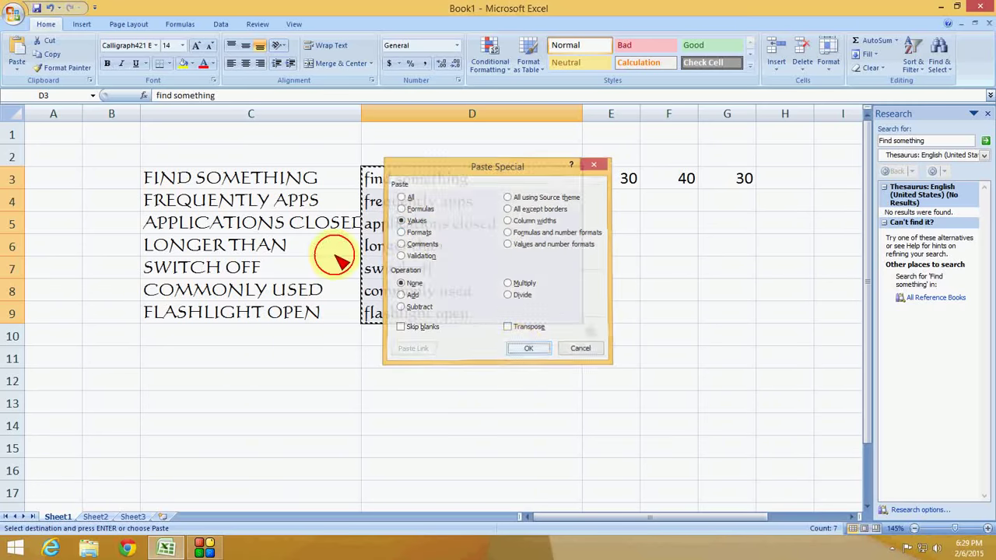
left_click(251, 185)
key("Return")
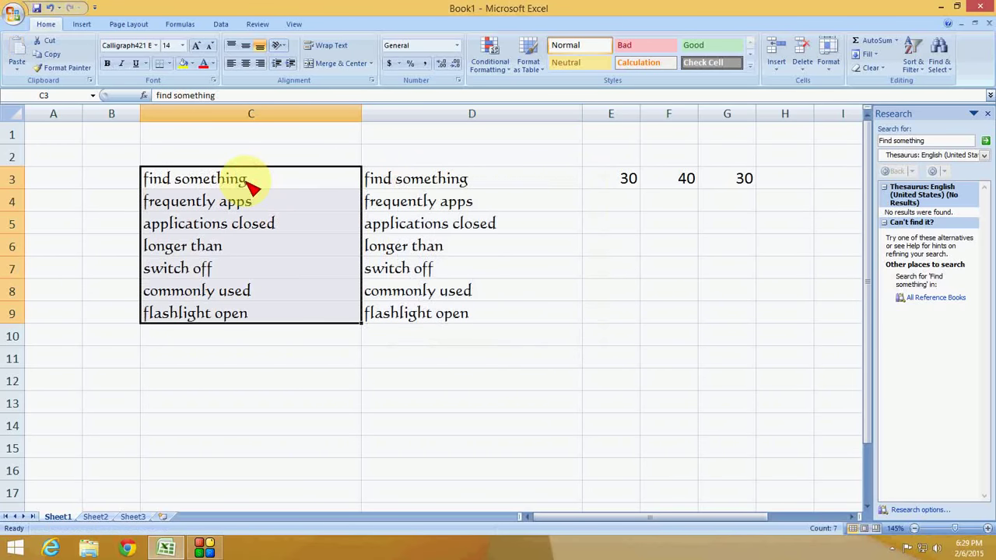
key("Right")
key("Right")
key("Up")
key("Left")
key("Up")
Step: Delete the lowercase helper column D
key("ctrl+minus")
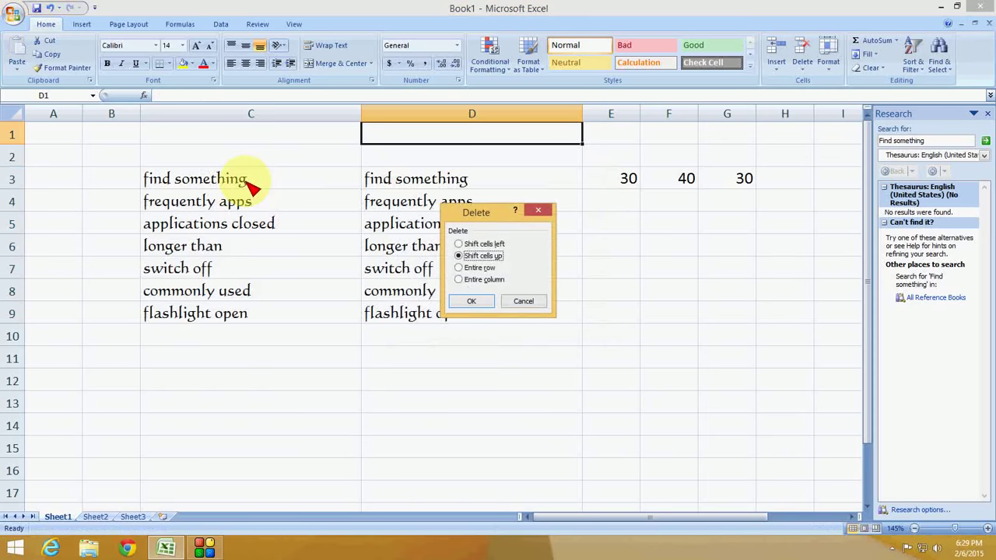
key("c")
key("Return")
Step: Insert a fresh empty column D beside the list and start a =PROPER( formula in D3
key("Left")
key("Down")
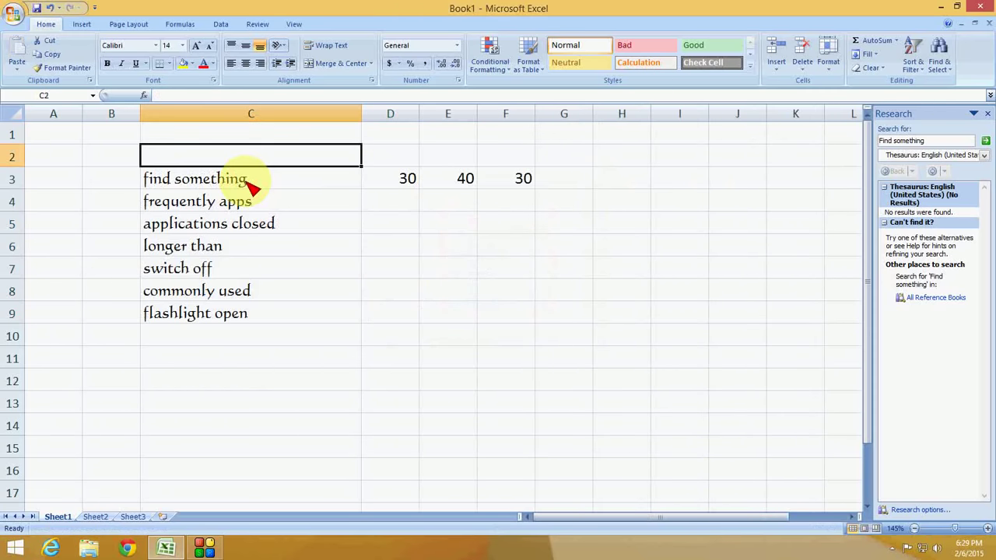
key("Down")
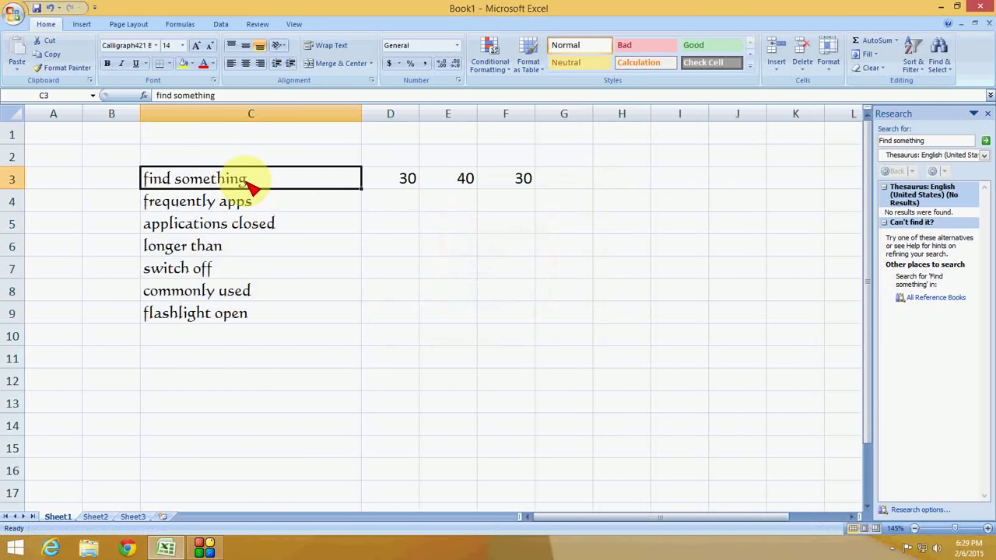
key("Right")
key("ctrl+plus")
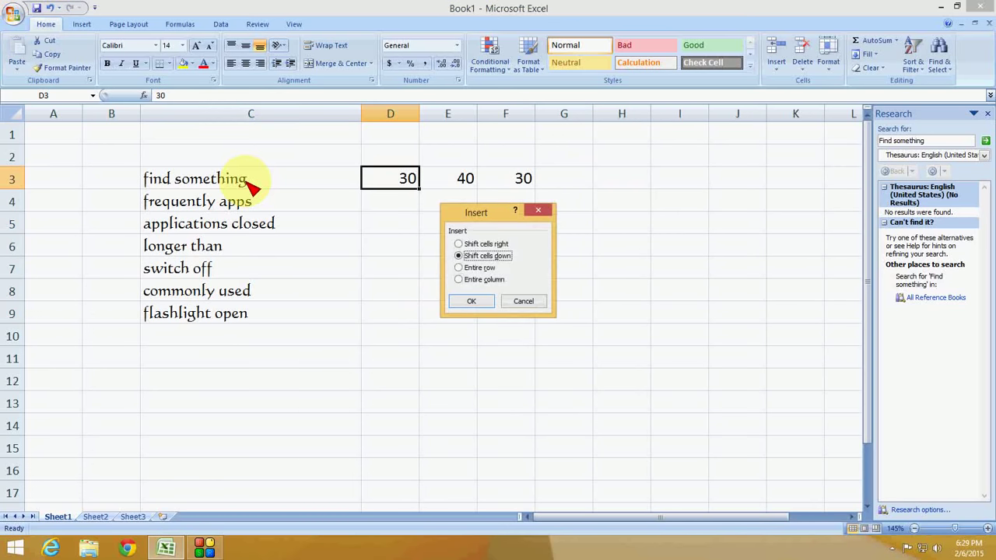
key("c")
key("Return")
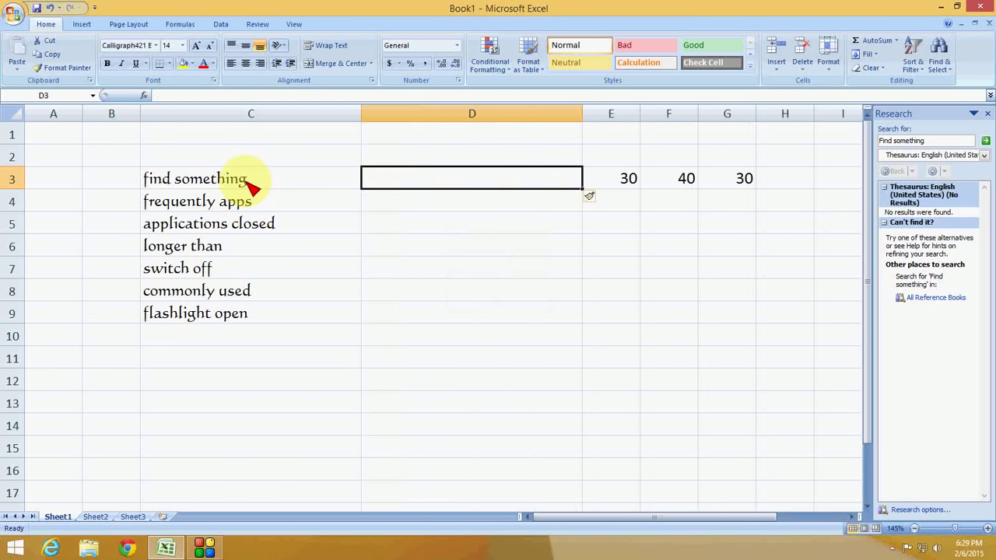
type("=")
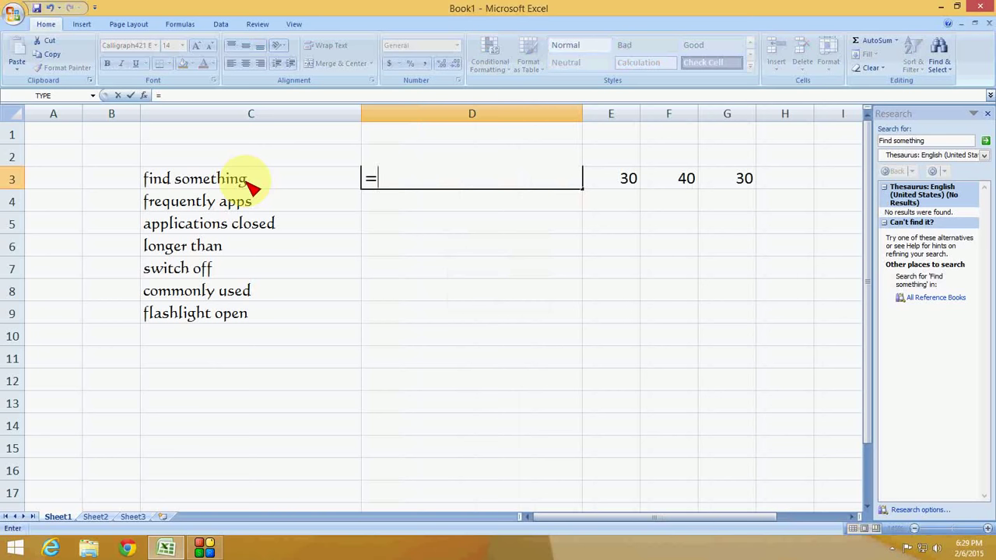
type("proper")
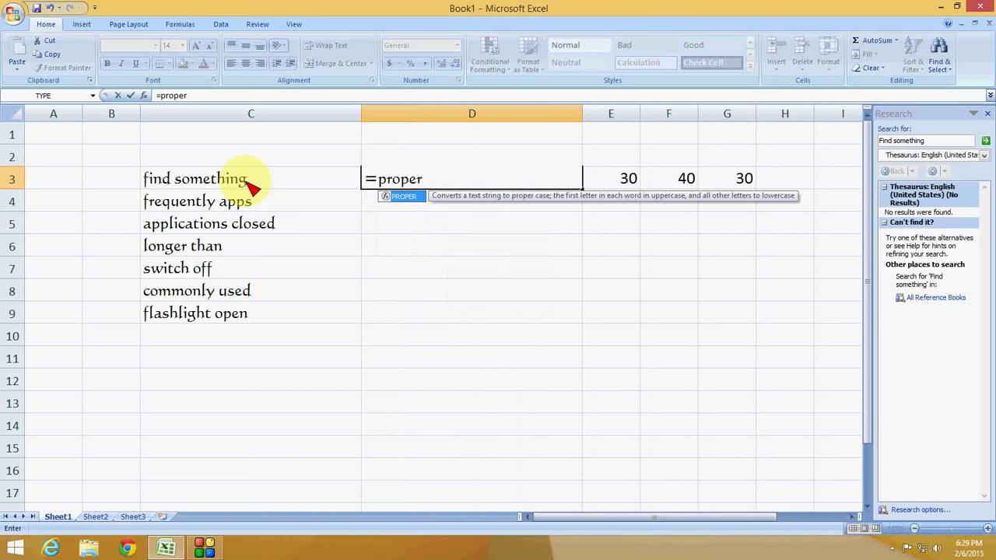
type("(")
Step: Complete =PROPER(C3) in D3 and fill it down to D9, giving Find Something and so on
left_click(251, 185)
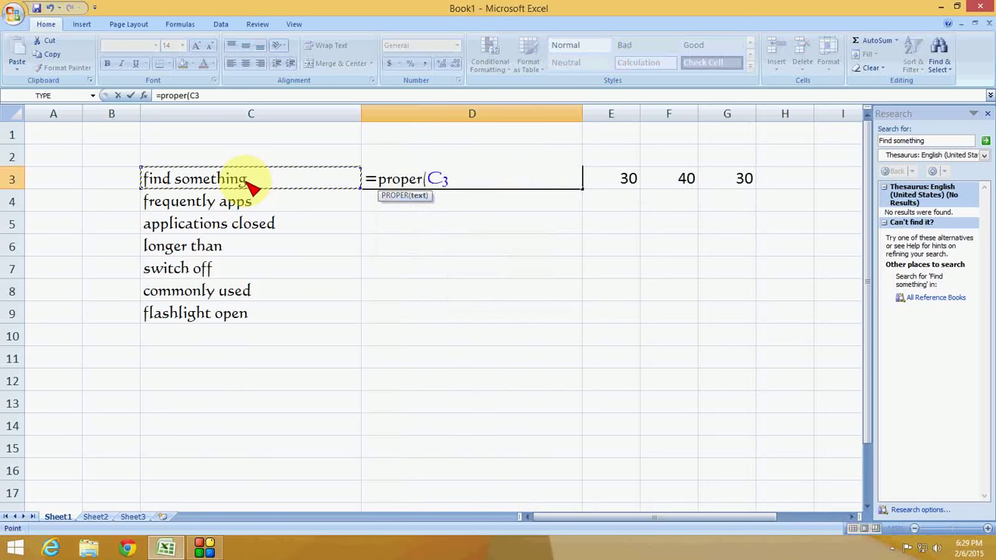
type(")")
key("Return")
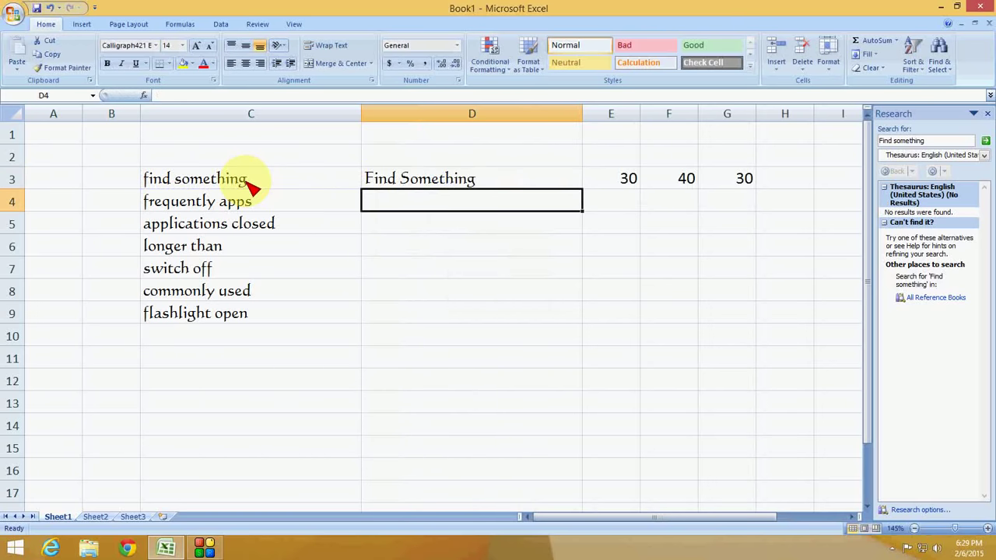
left_click(496, 185)
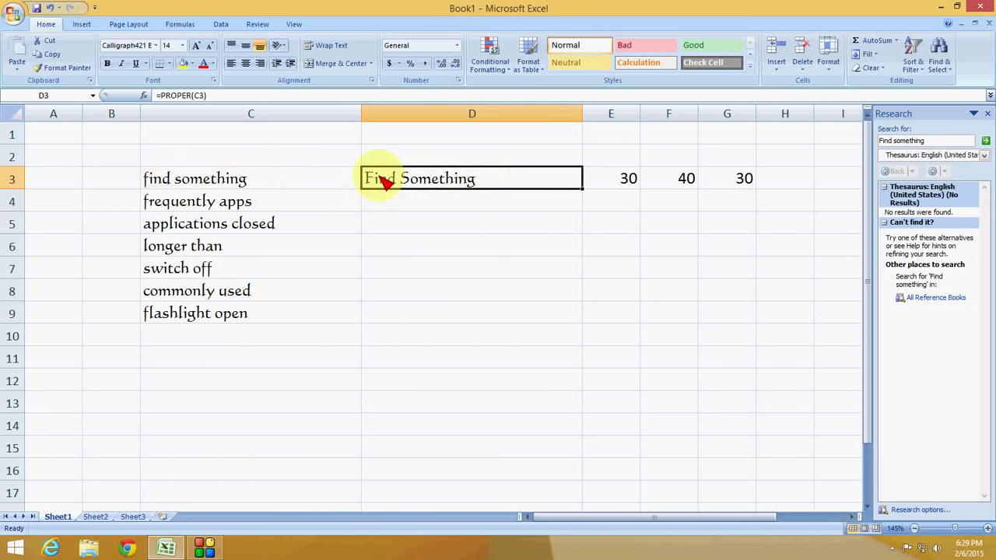
double_click(581, 189)
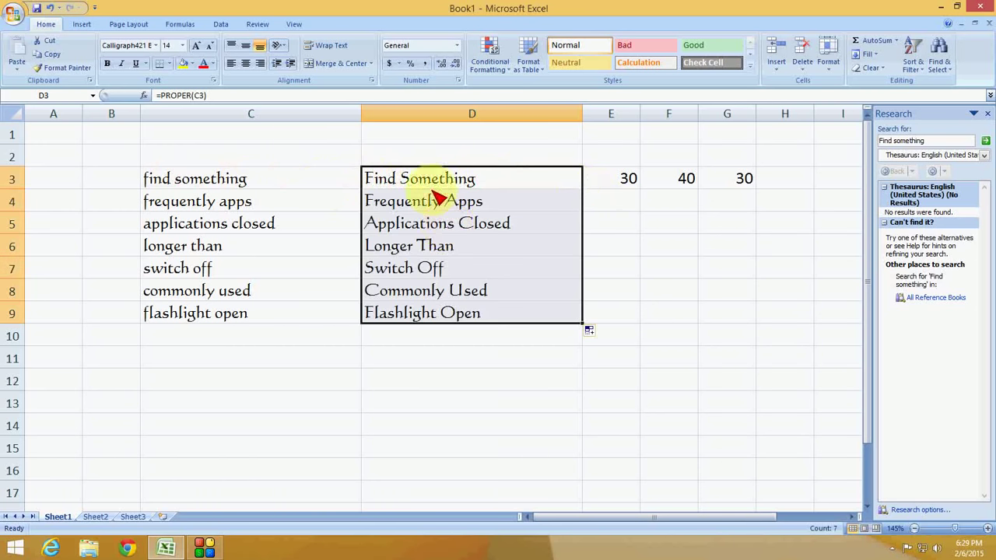
Step: Paste the proper-case results from D3:D9 over C3:C9 as plain values
key("ctrl+c")
left_click(18, 69)
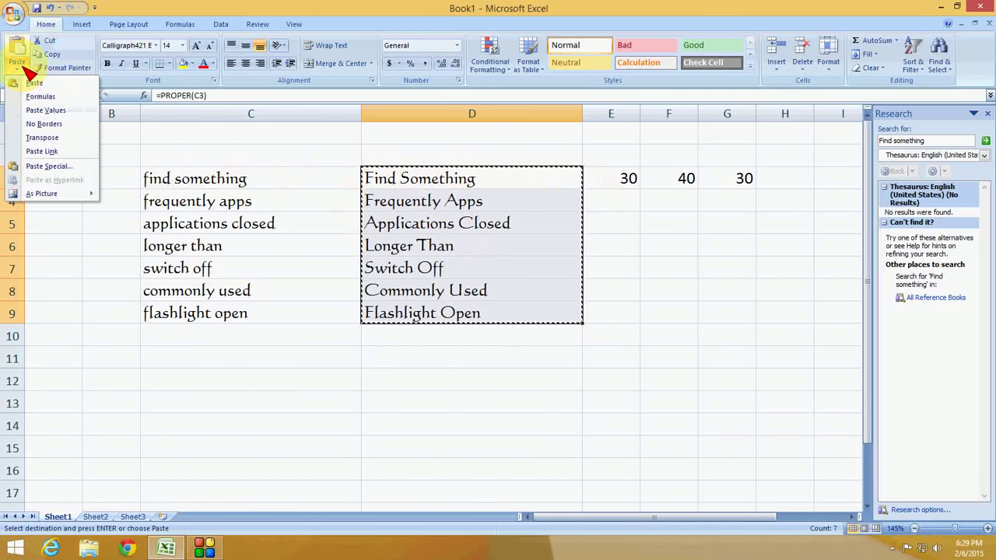
left_click(66, 166)
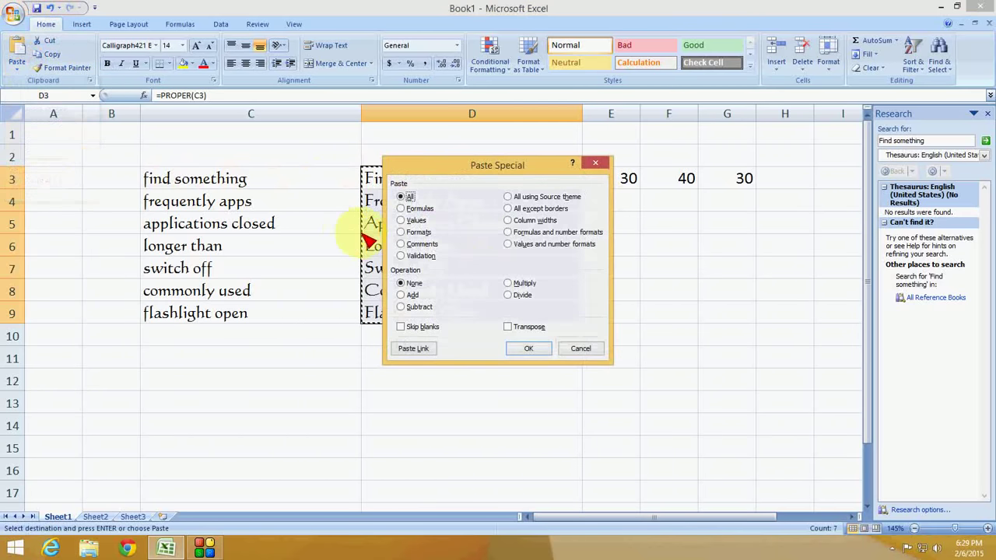
left_click(416, 221)
left_click(531, 349)
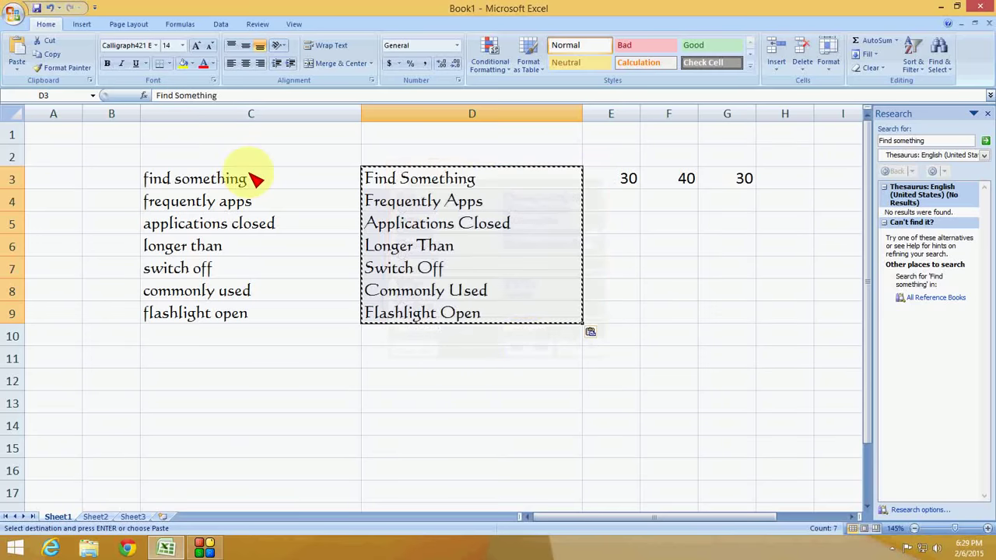
left_click(247, 181)
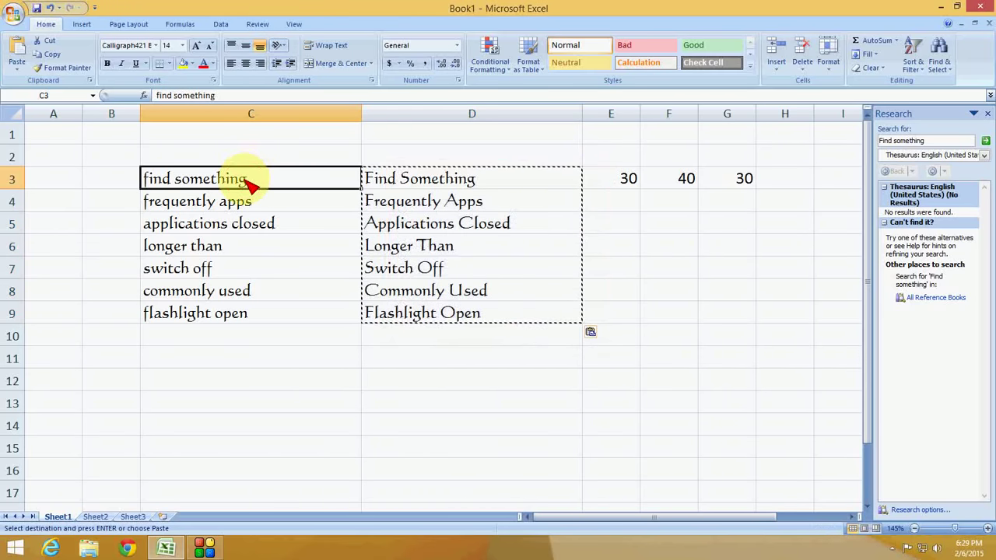
key("Return")
left_click(399, 187)
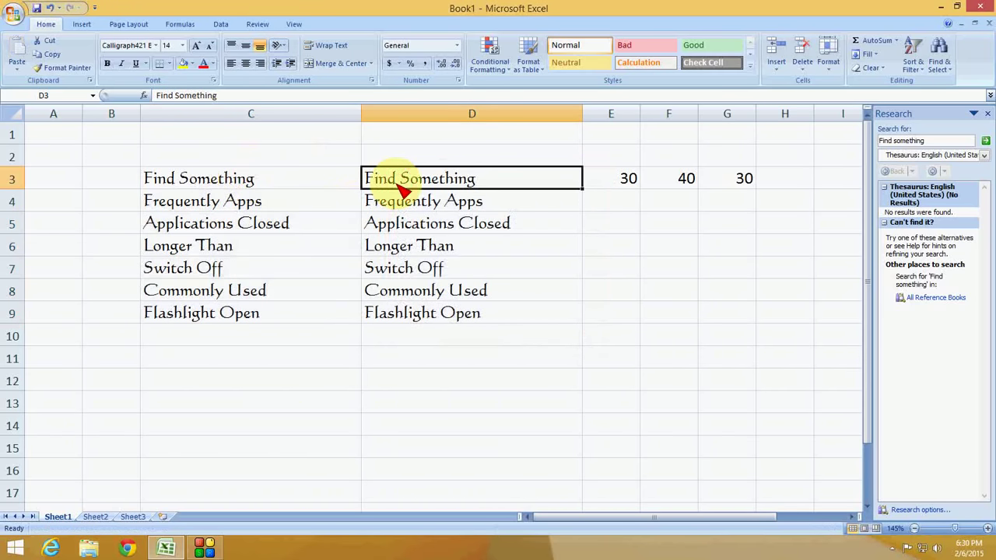
key("ctrl+minus")
Step: Delete the entire helper column D so 30, 40, 30 sit beside the proper-case list
key("Down")
key("Down")
key("Return")
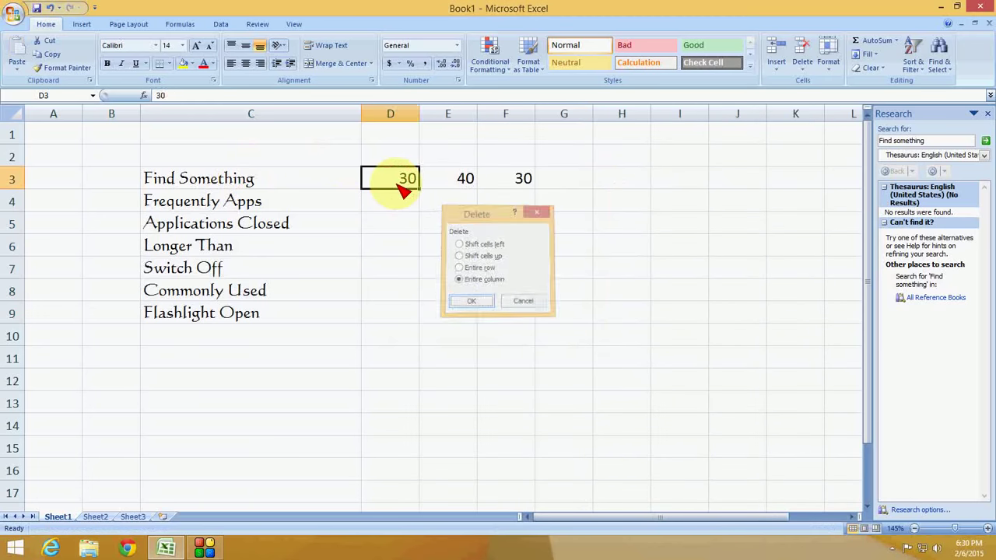
key("Left")
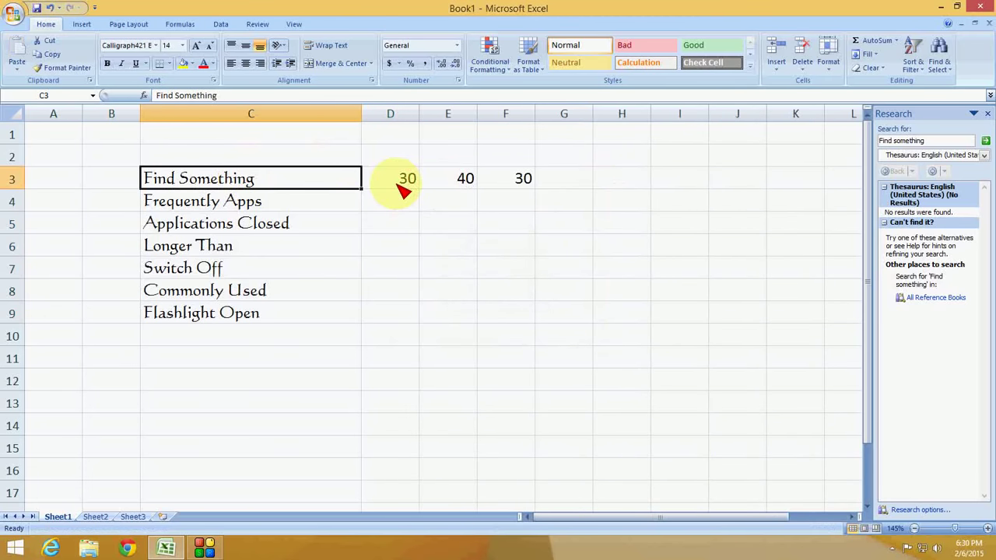